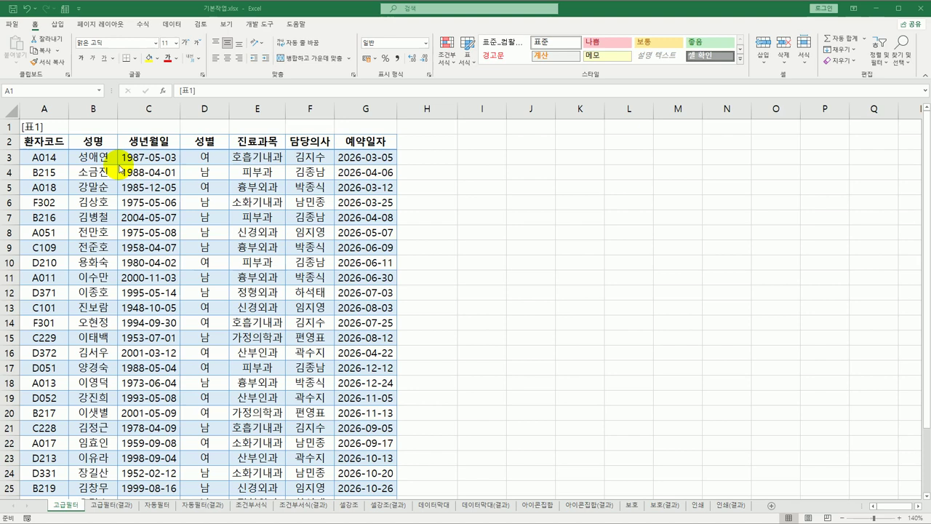
pyautogui.click(45, 129)
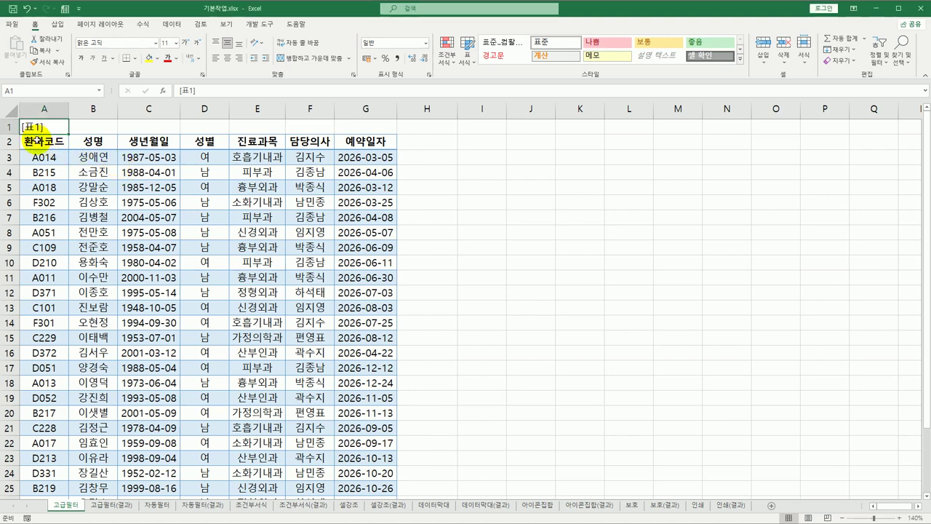
pyautogui.click(45, 138)
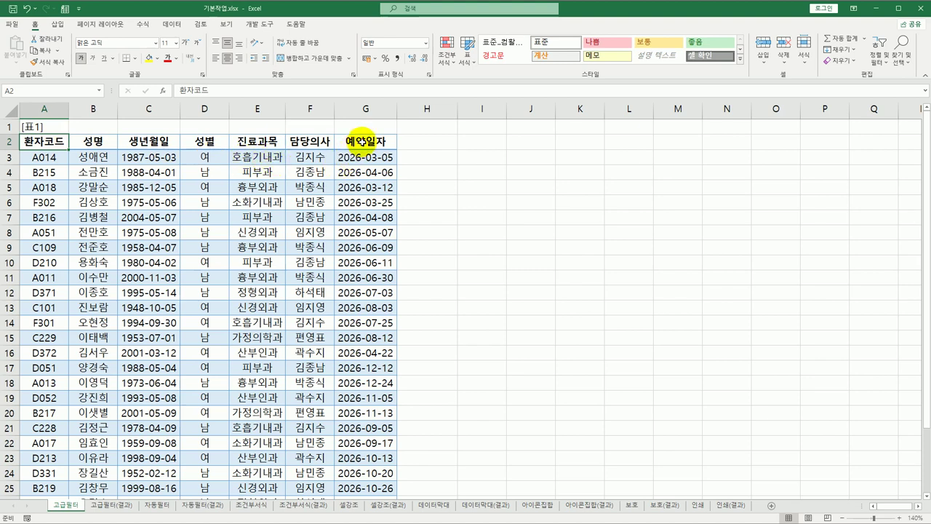
pyautogui.click(364, 140)
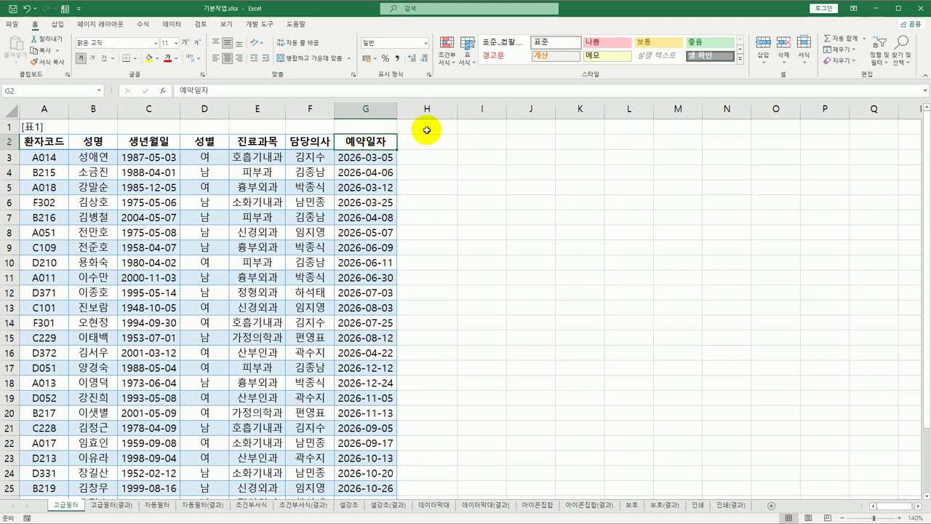
# Enter the criteria heading 조건 in cell I2.
pyautogui.click(469, 144)
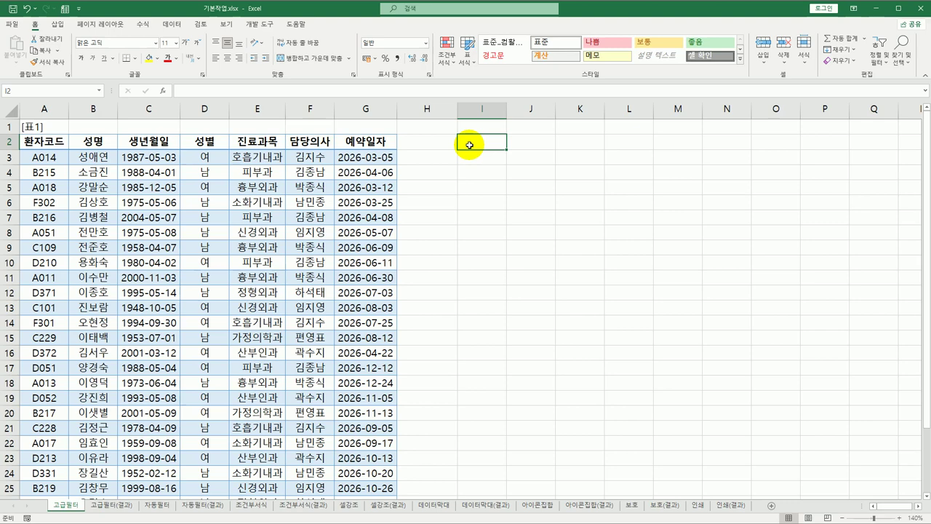
pyautogui.write('남')
pyautogui.press('BackSpace')
pyautogui.press('BackSpace')
pyautogui.press('BackSpace')
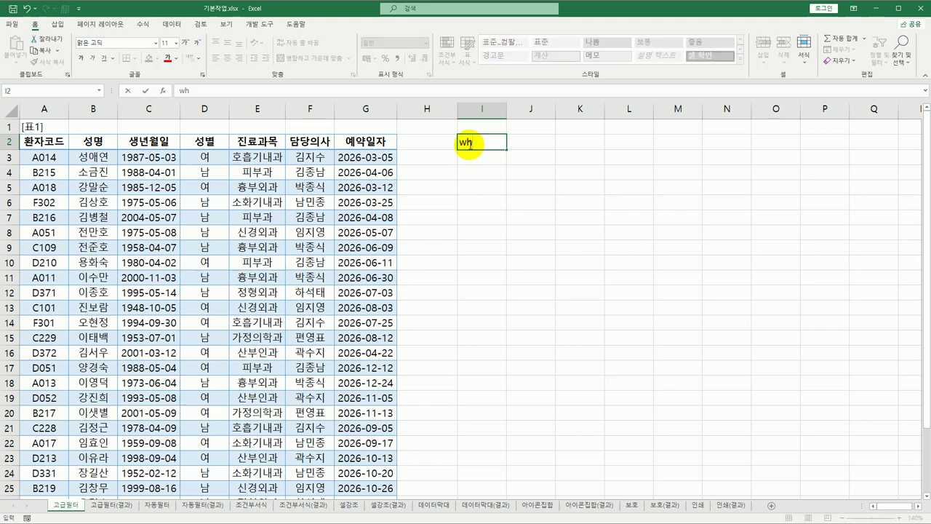
pyautogui.write('조건')
pyautogui.press('Return')
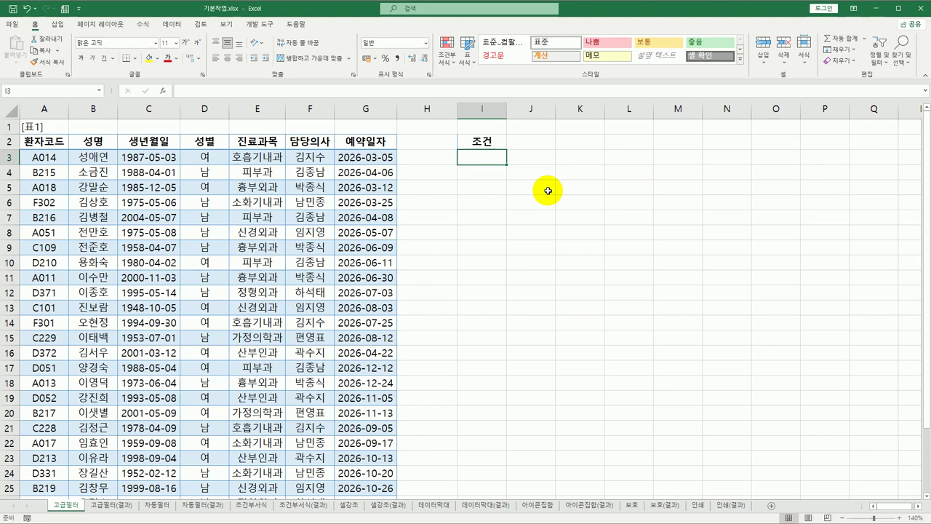
# Begin an AND formula in I3 whose first condition is LEFT(A3,1)<>"A", excluding patient codes that start with A.
pyautogui.write('=')
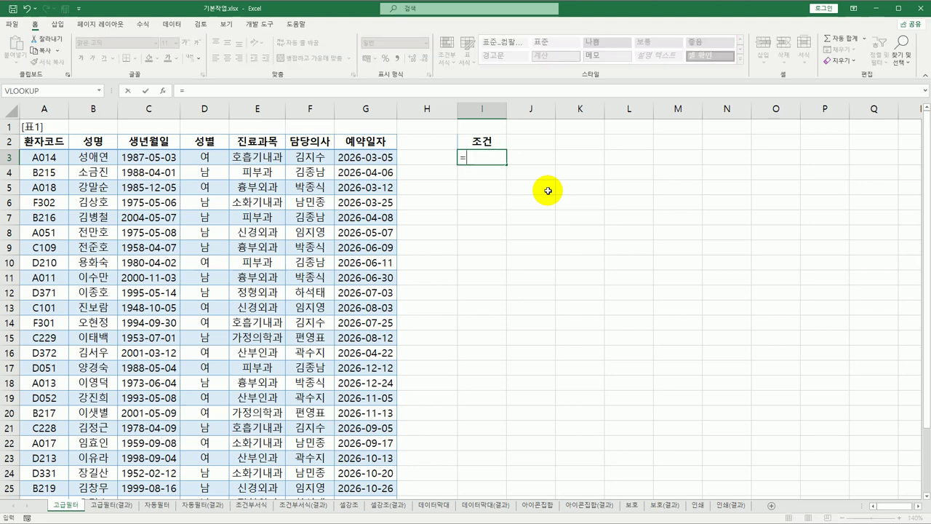
pyautogui.write('and(')
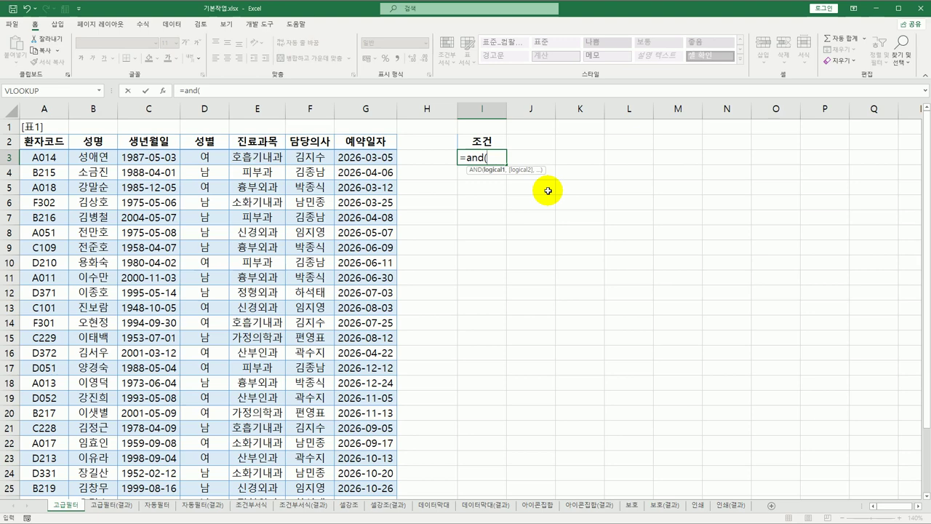
pyautogui.write('le')
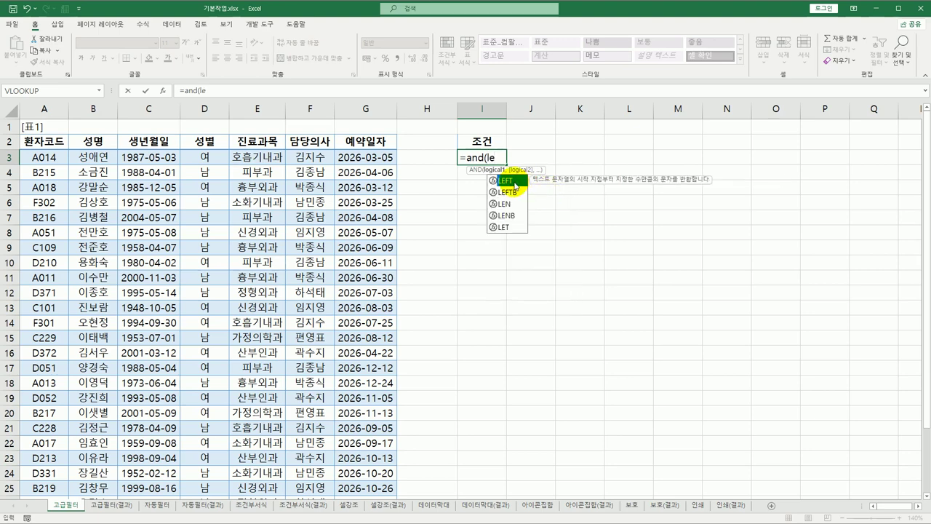
pyautogui.doubleClick(514, 184)
pyautogui.click(45, 157)
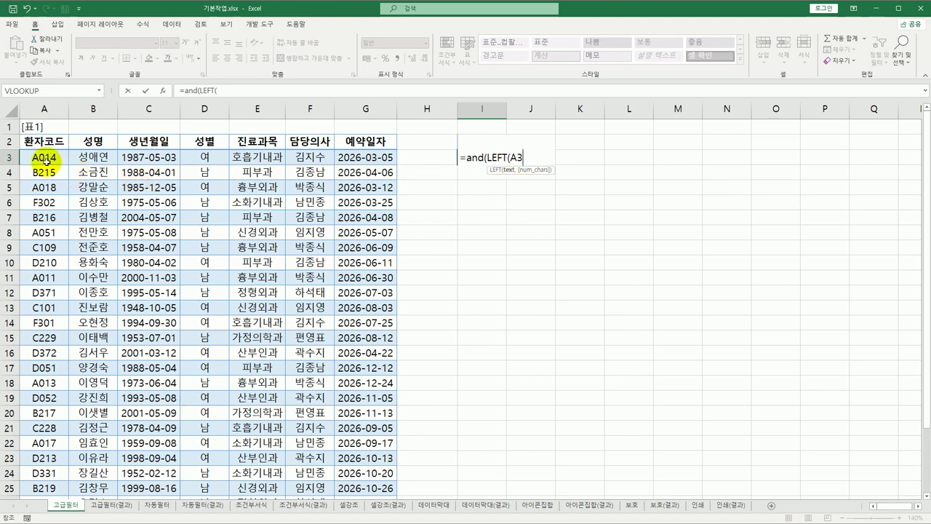
pyautogui.write(',')
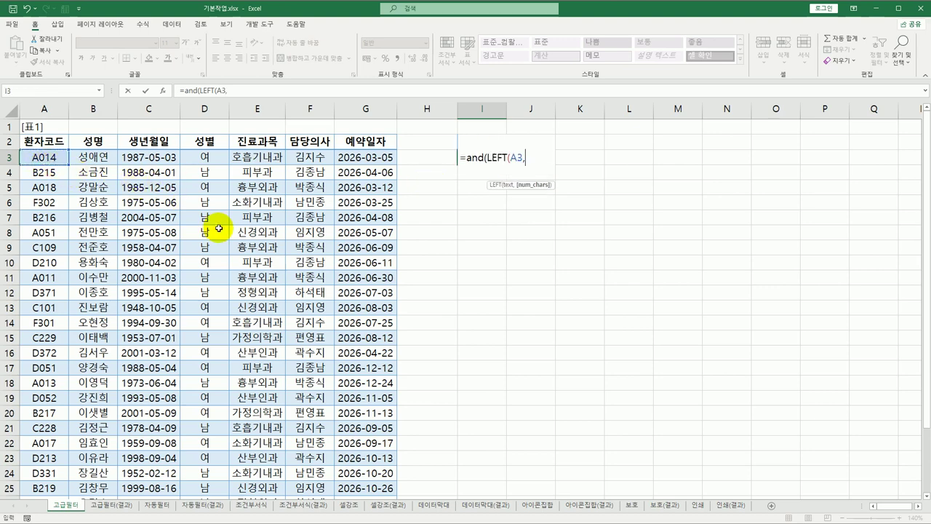
pyautogui.write('1)<>')
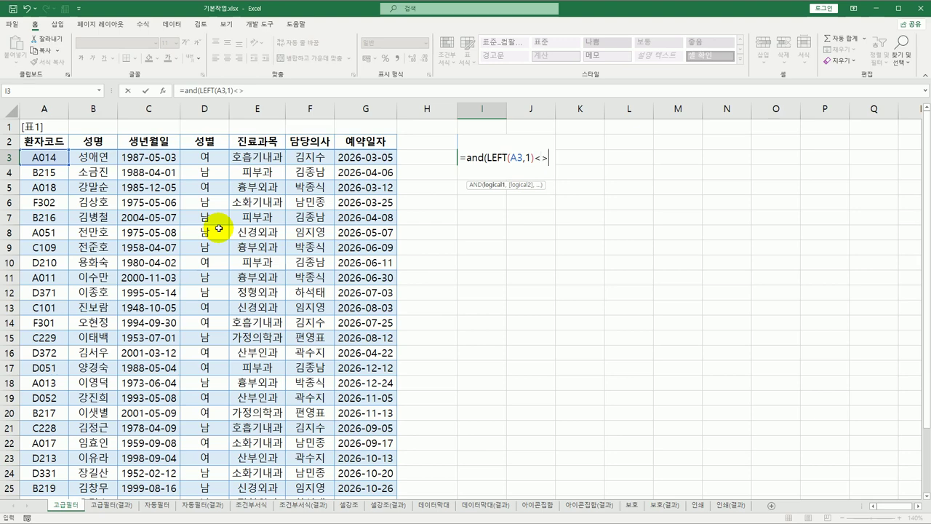
pyautogui.write('"A",')
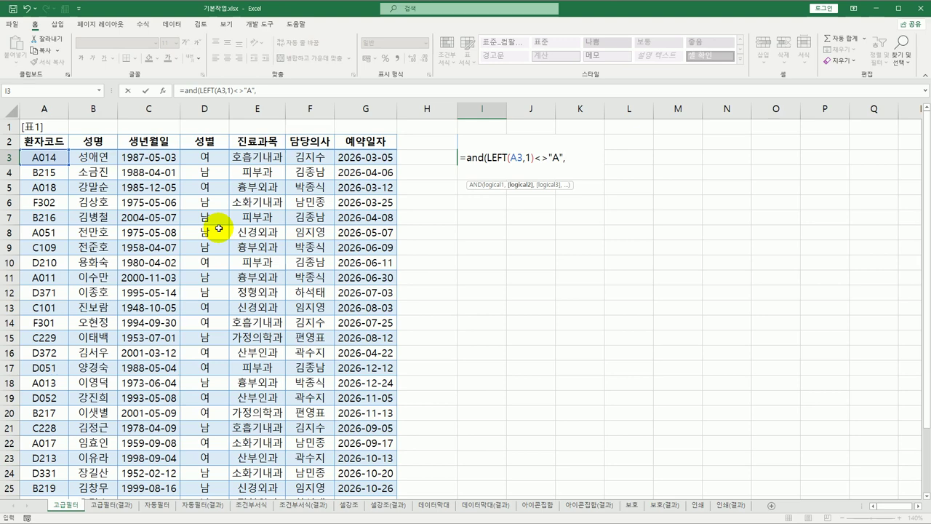
# Complete the AND formula in I3 with the second condition WEEKDAY(G3,1)>=6 on the reservation date.
pyautogui.write('we')
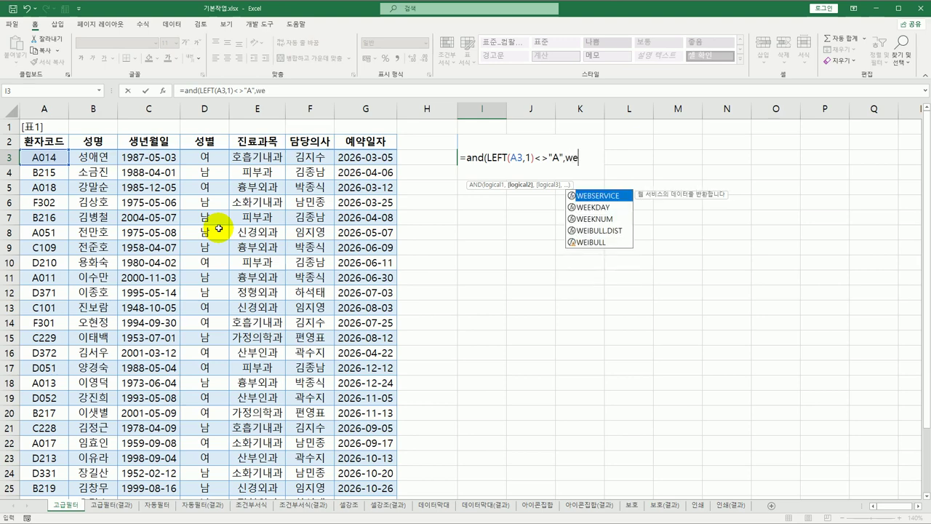
pyautogui.press('Down')
pyautogui.press('Tab')
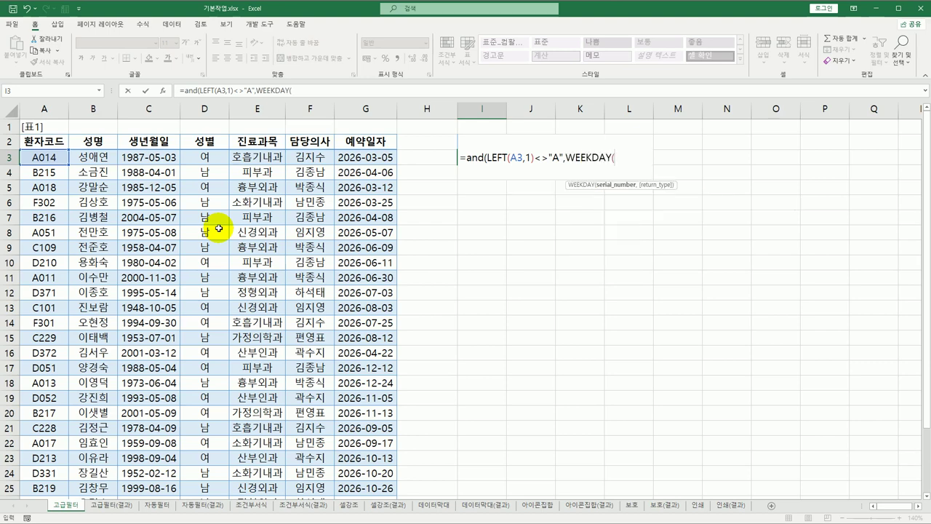
pyautogui.click(351, 159)
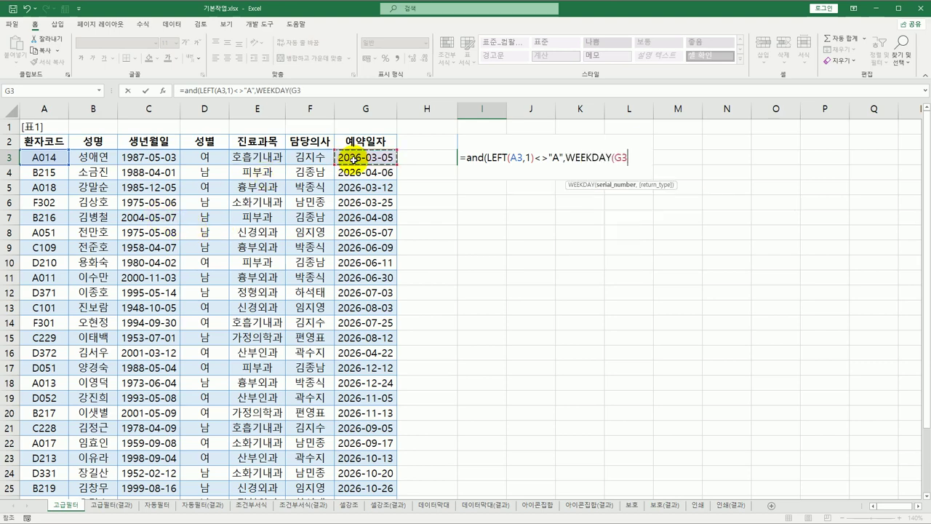
pyautogui.write(',')
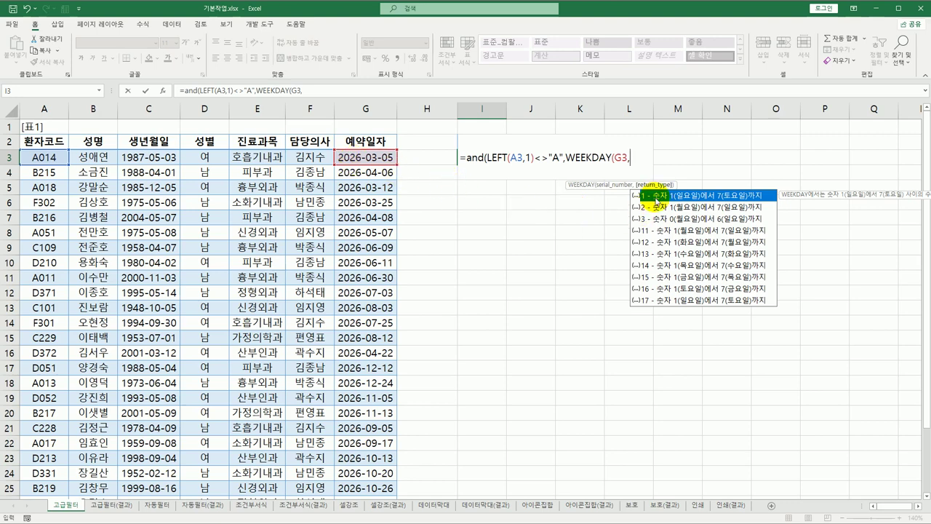
pyautogui.doubleClick(656, 198)
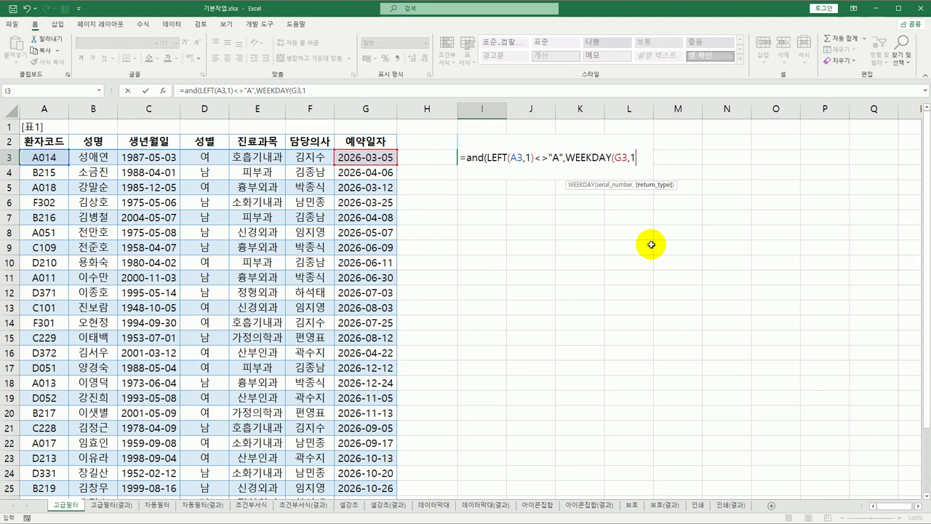
pyautogui.write(')>=6')
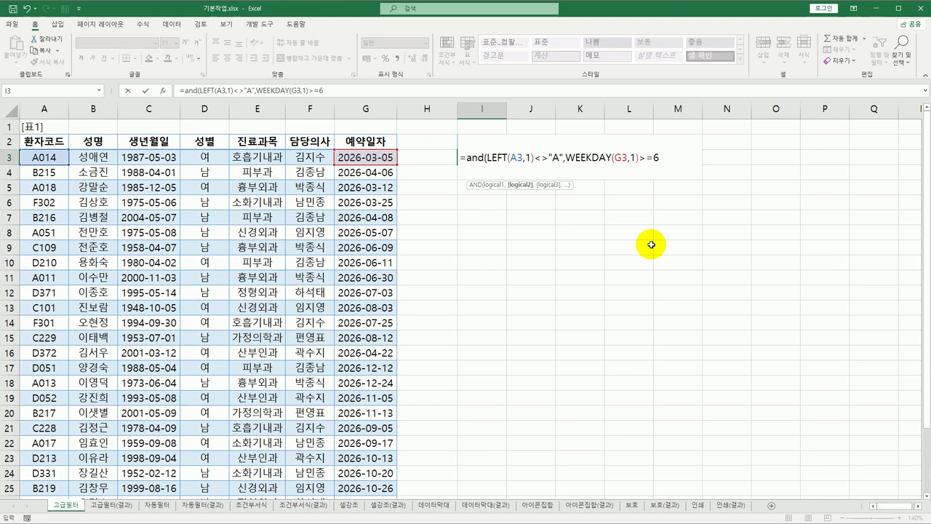
pyautogui.write(')')
pyautogui.press('Return')
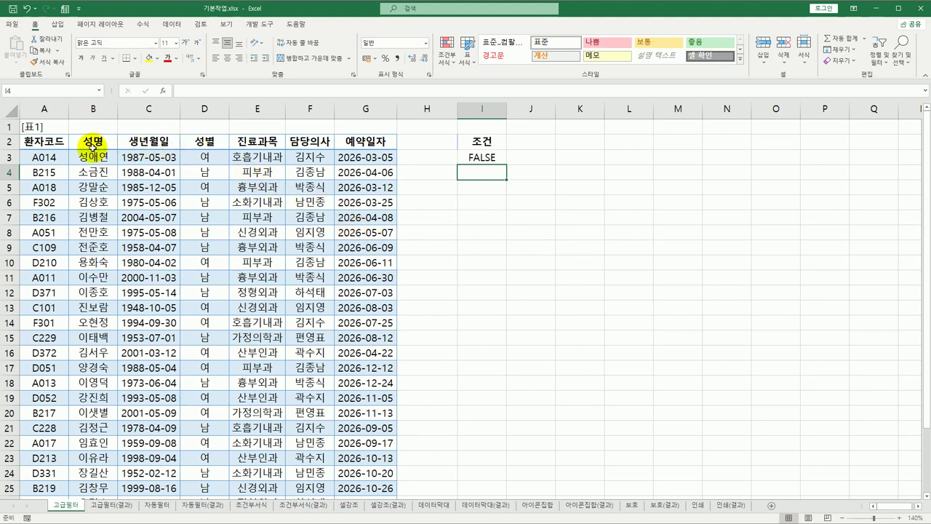
# Copy the headers 성명, 생년월일, 진료과목 and 담당의사 from row 2 to the range starting at I5.
pyautogui.click(92, 143)
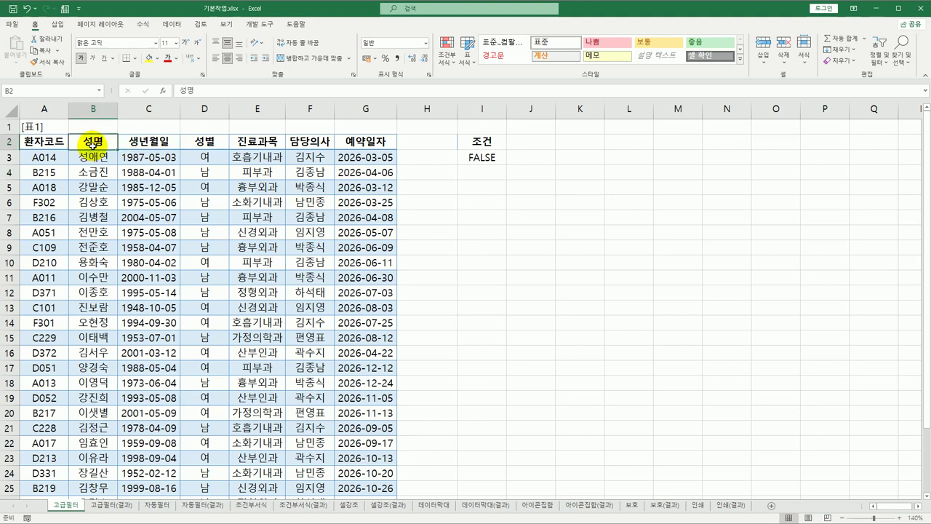
pyautogui.moveTo(92, 143); pyautogui.dragTo(144, 141)
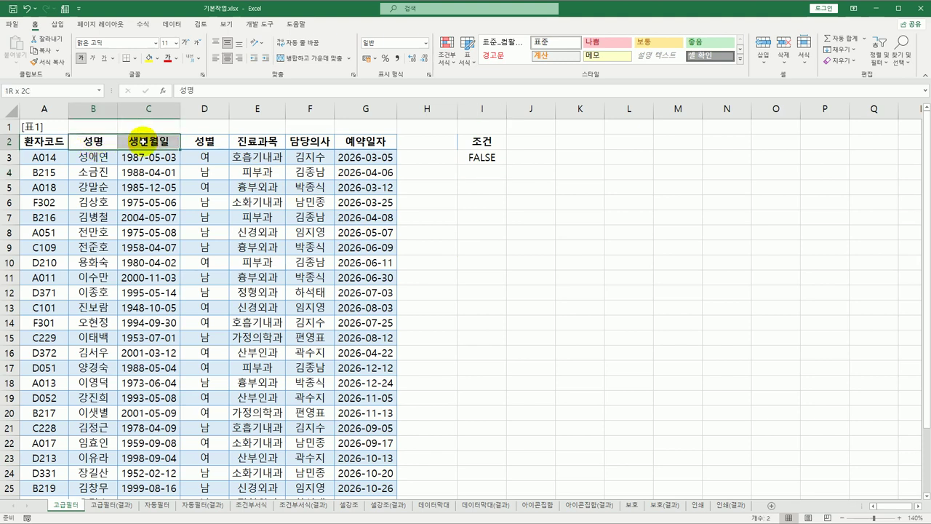
pyautogui.keyDown('ctrl'); pyautogui.click(256, 141); pyautogui.keyUp('ctrl')
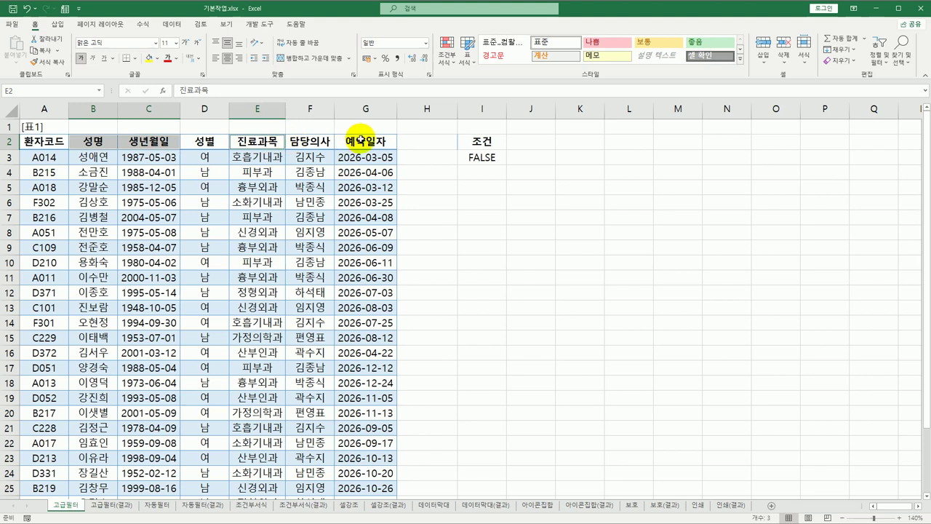
pyautogui.keyDown('ctrl'); pyautogui.click(310, 141); pyautogui.keyUp('ctrl')
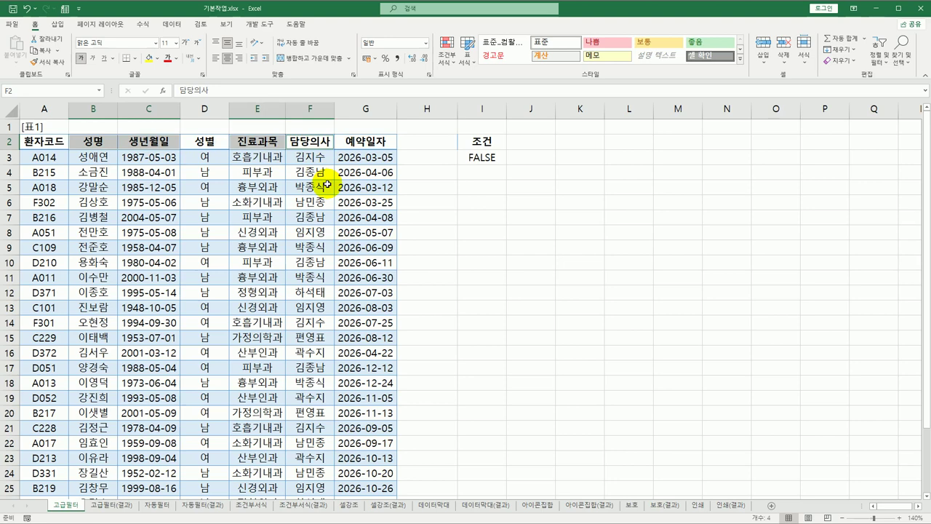
pyautogui.hotkey('ctrl', 'c')
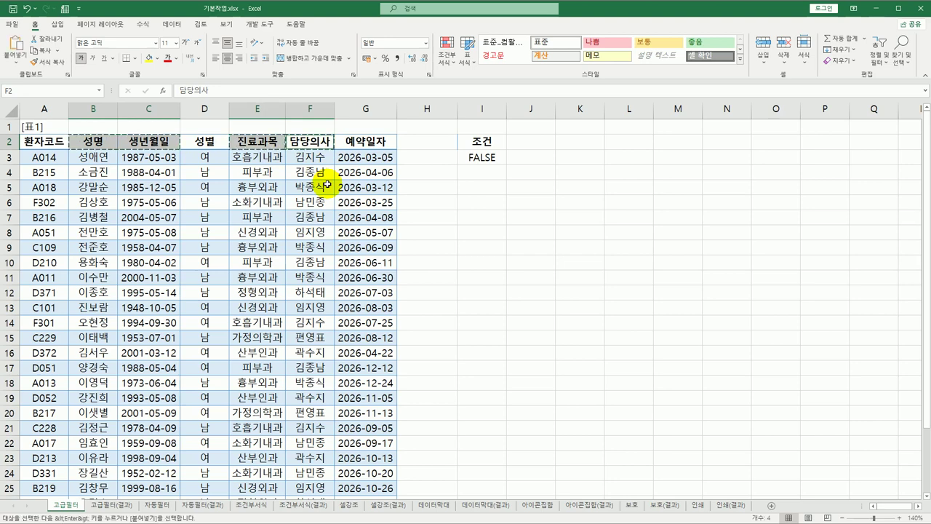
pyautogui.click(478, 186)
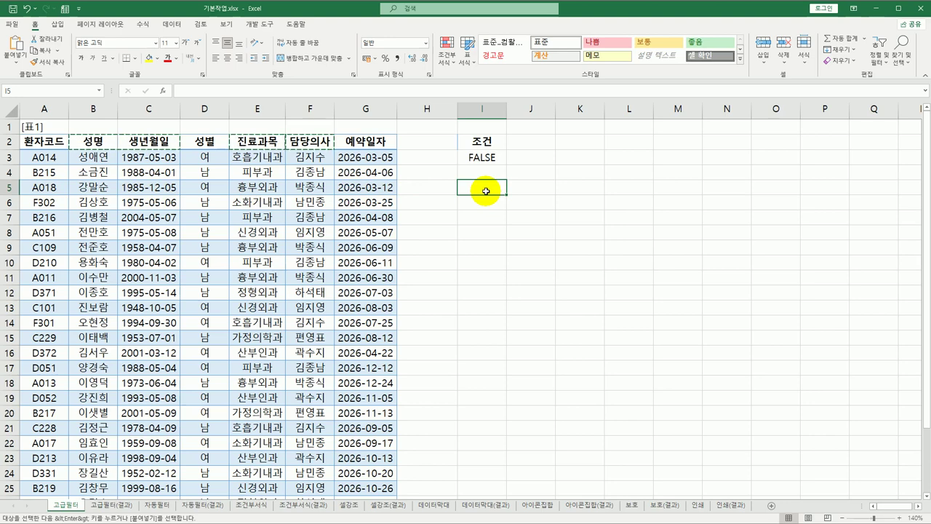
pyautogui.hotkey('ctrl', 'v')
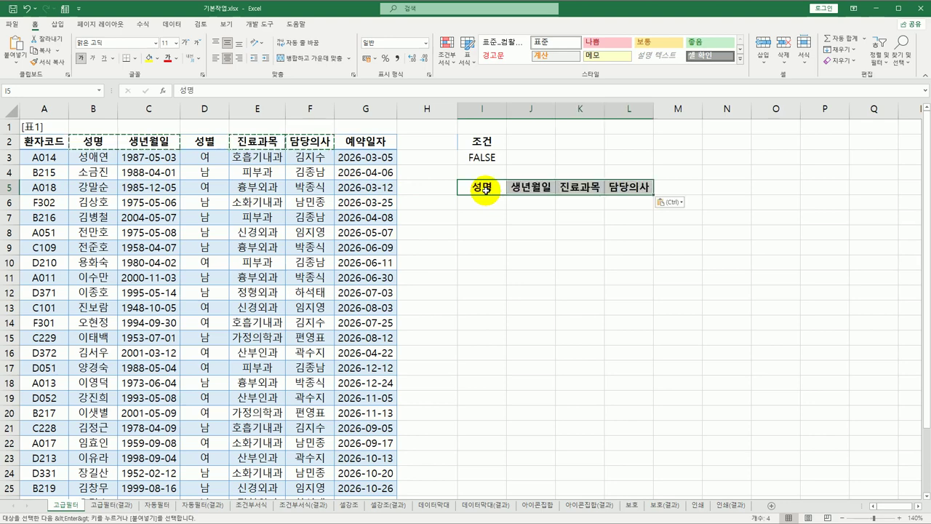
# Start an advanced filter on the patient table A2:G30 with I2:I3 as the criteria range.
pyautogui.click(218, 200)
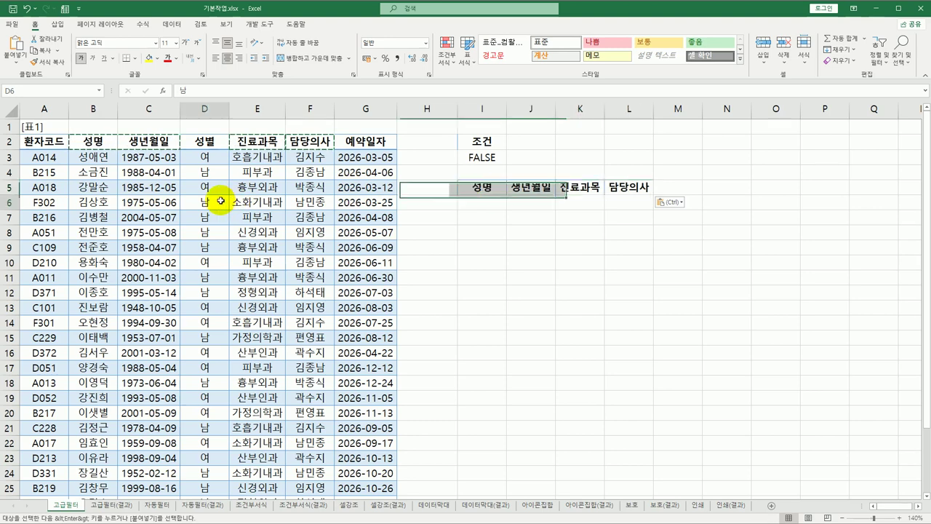
pyautogui.click(172, 24)
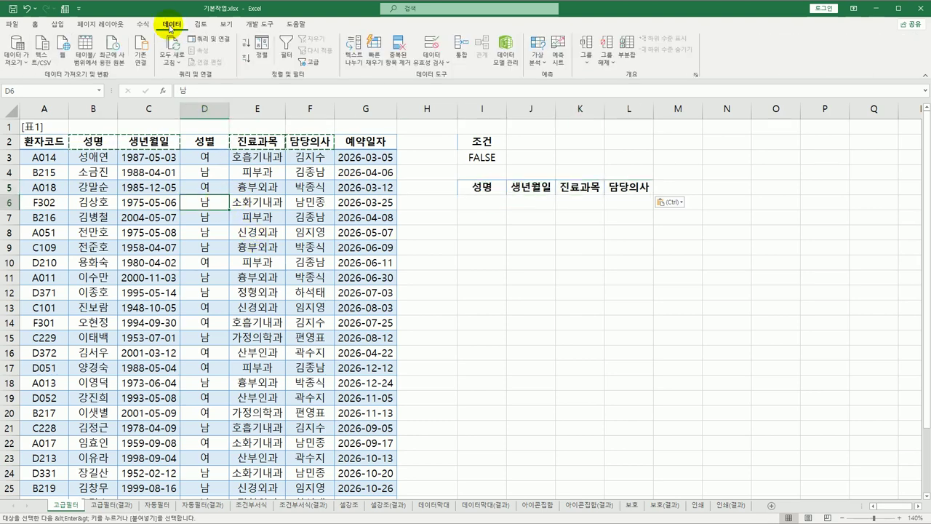
pyautogui.click(309, 62)
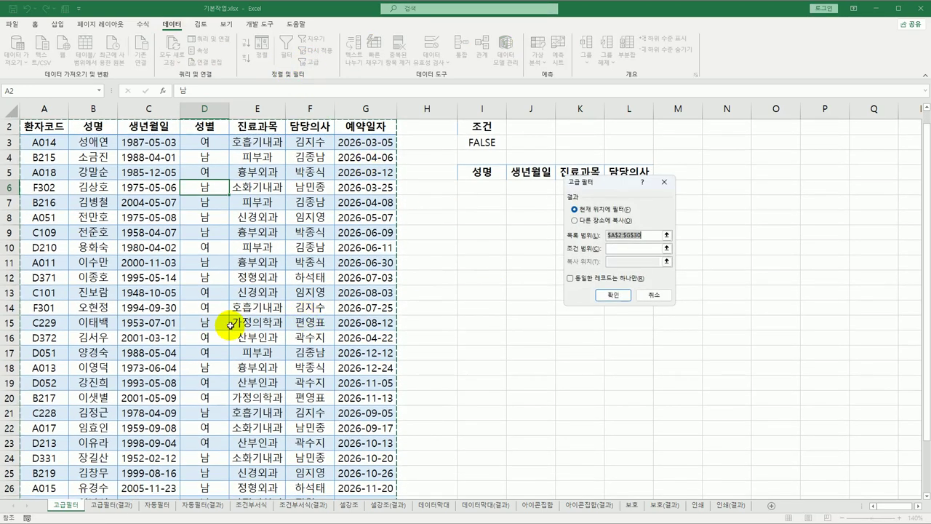
pyautogui.scroll(-3, 228, 326)
pyautogui.scroll(4, 228, 326)
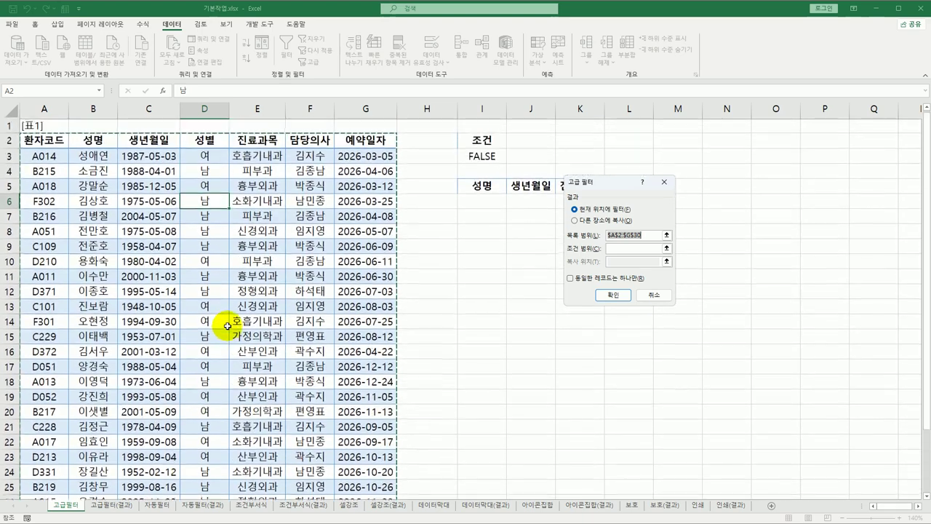
pyautogui.click(613, 248)
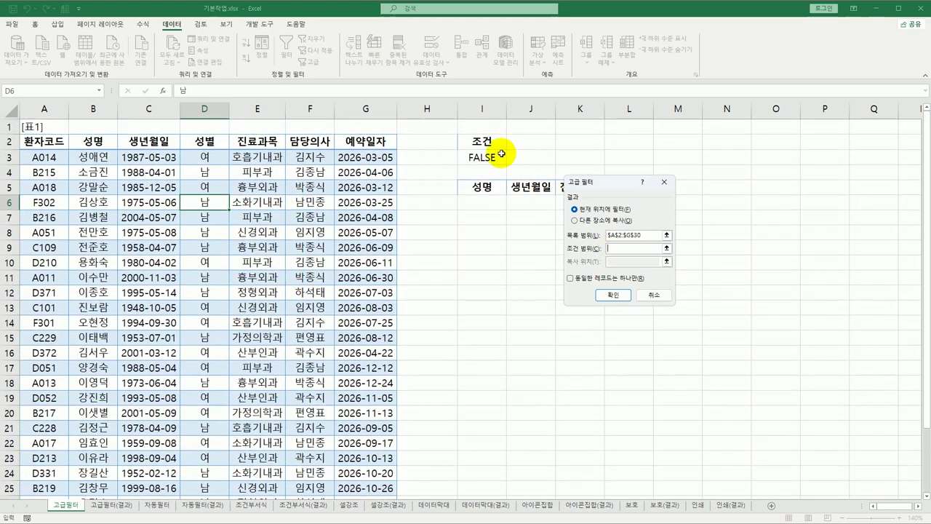
pyautogui.moveTo(485, 142); pyautogui.dragTo(492, 156)
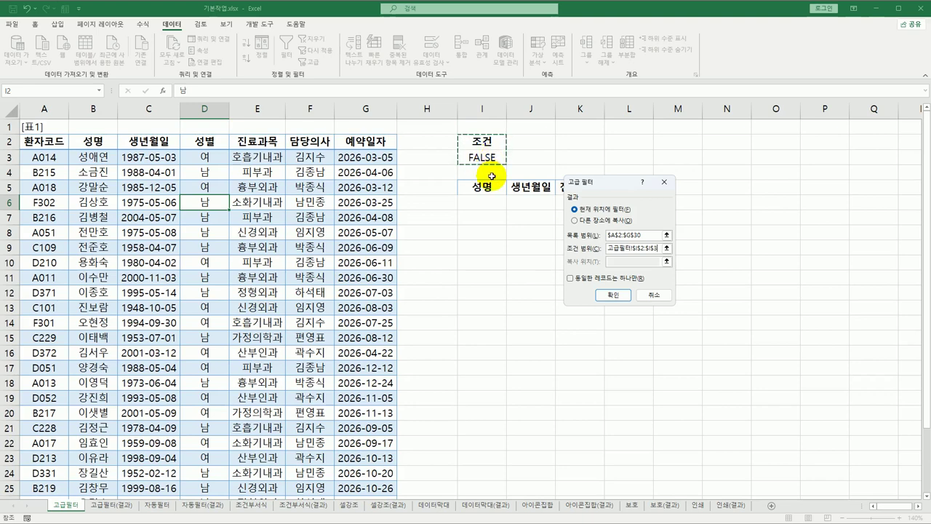
# Set the advanced filter to copy its results to the headers in I5:L5 and run it.
pyautogui.click(591, 222)
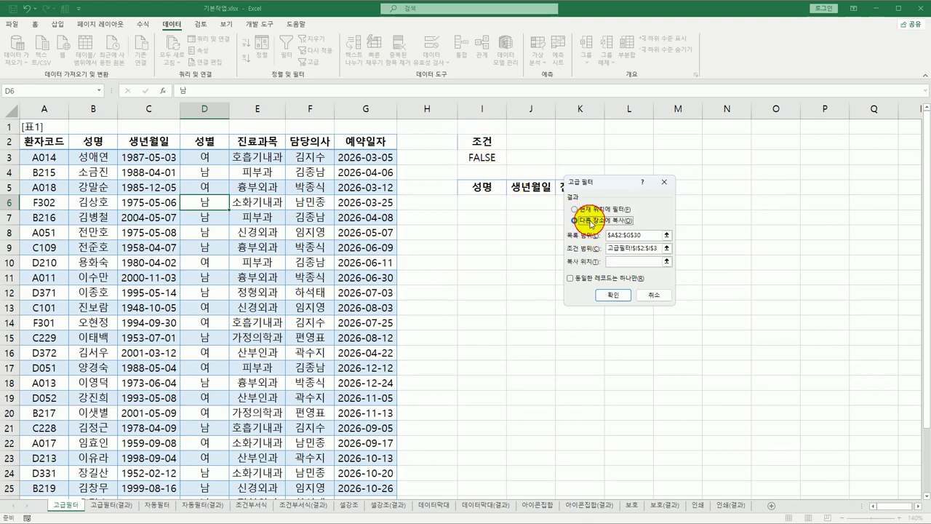
pyautogui.click(617, 262)
pyautogui.moveTo(607, 183); pyautogui.dragTo(559, 246)
pyautogui.moveTo(482, 187); pyautogui.dragTo(646, 187)
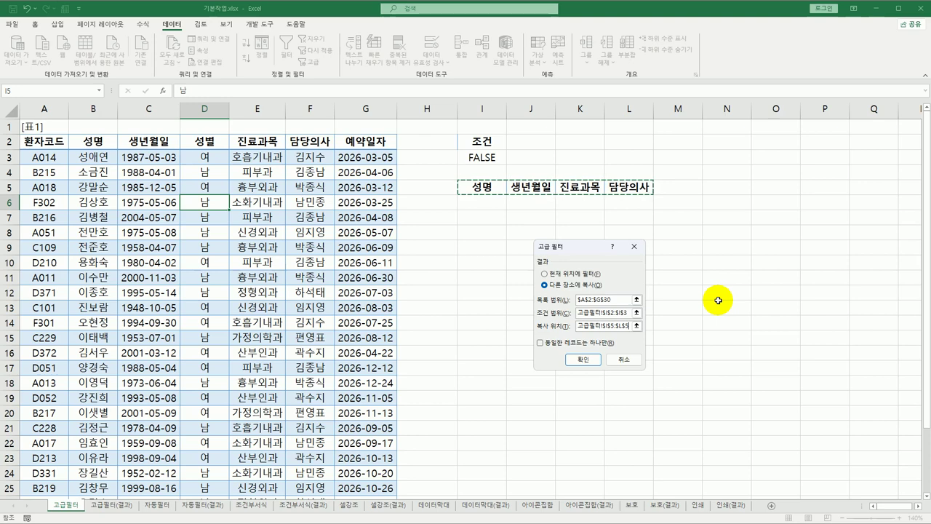
pyautogui.click(582, 359)
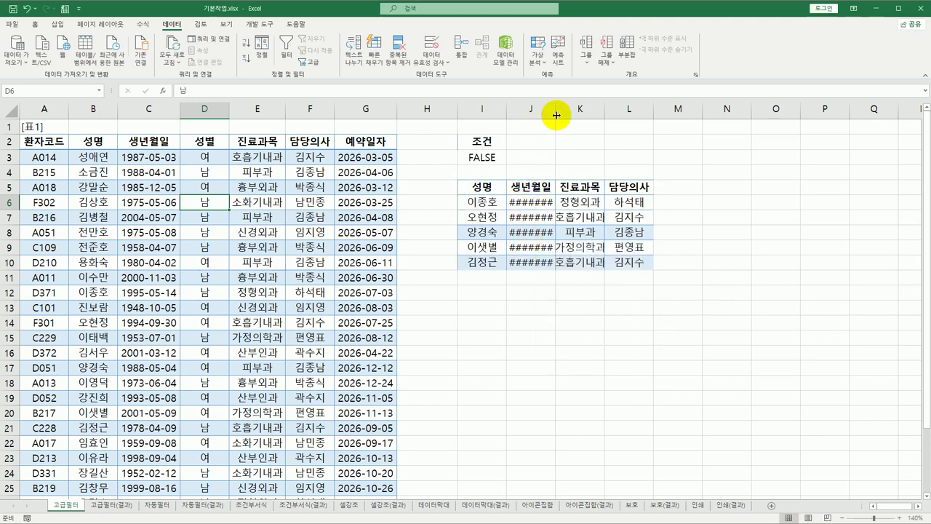
# Auto-fit the widths of columns J, K and L to the extracted data.
pyautogui.doubleClick(555, 109)
pyautogui.doubleClick(618, 109)
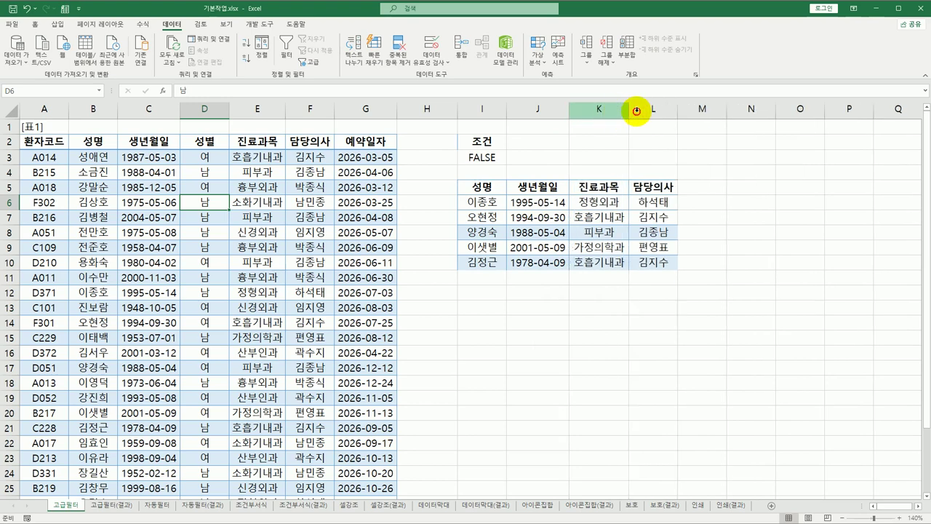
pyautogui.doubleClick(677, 111)
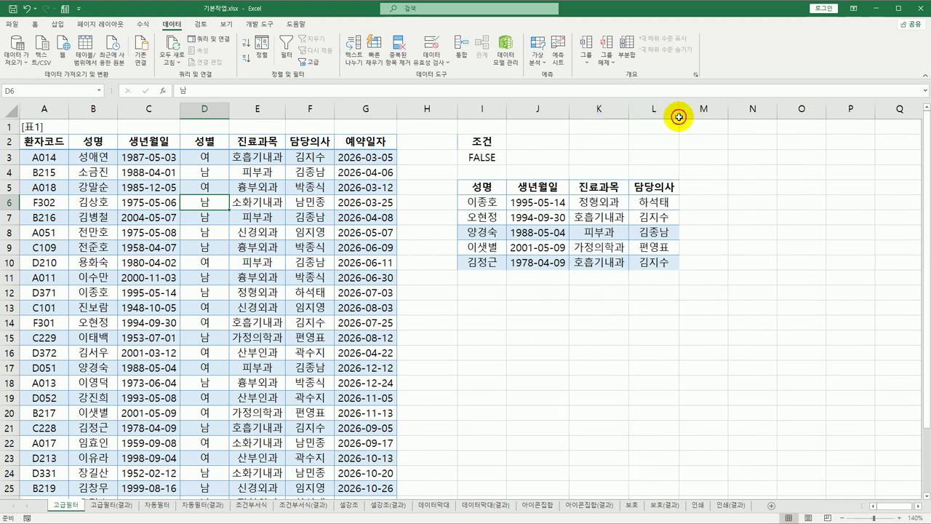
pyautogui.click(721, 267)
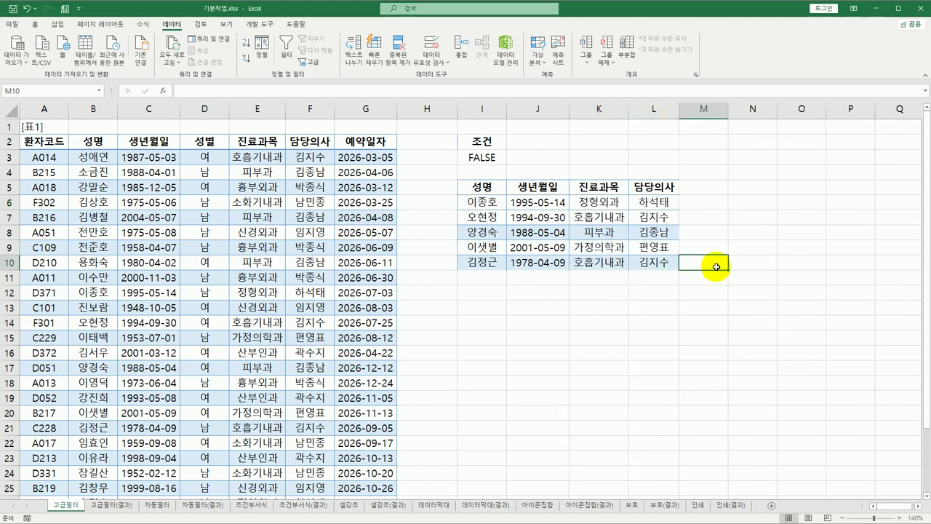
# Review the criterion in I3 and the extracted names, and compare them with the extracted rows on the 고급필터(결과) sheet.
pyautogui.click(489, 158)
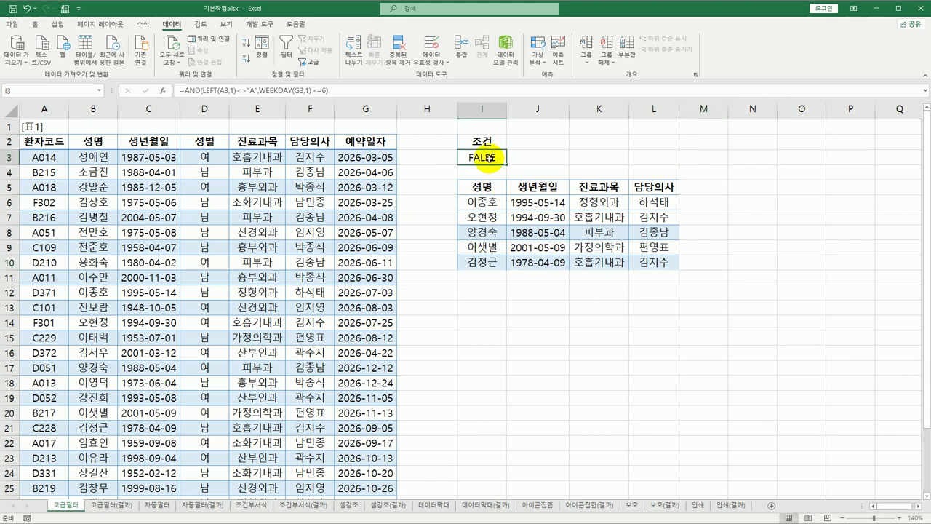
pyautogui.moveTo(475, 202); pyautogui.dragTo(481, 265)
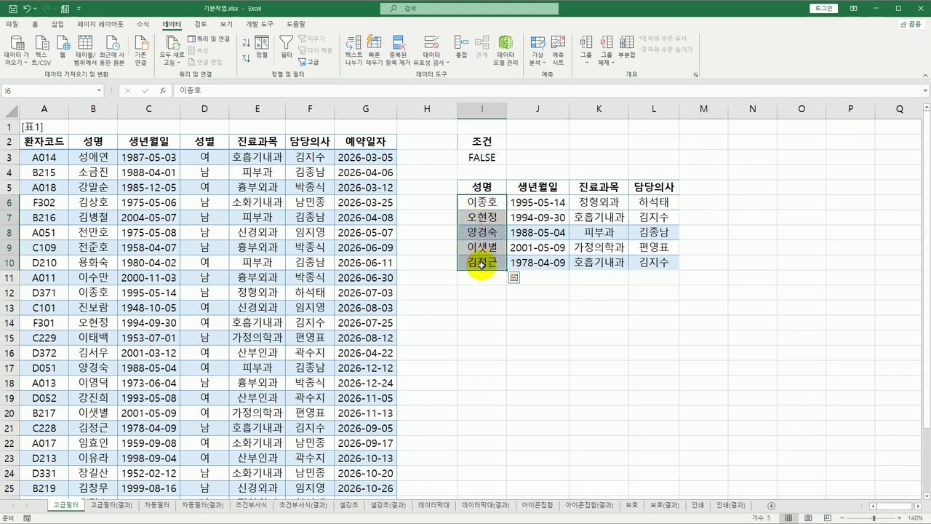
pyautogui.click(481, 187)
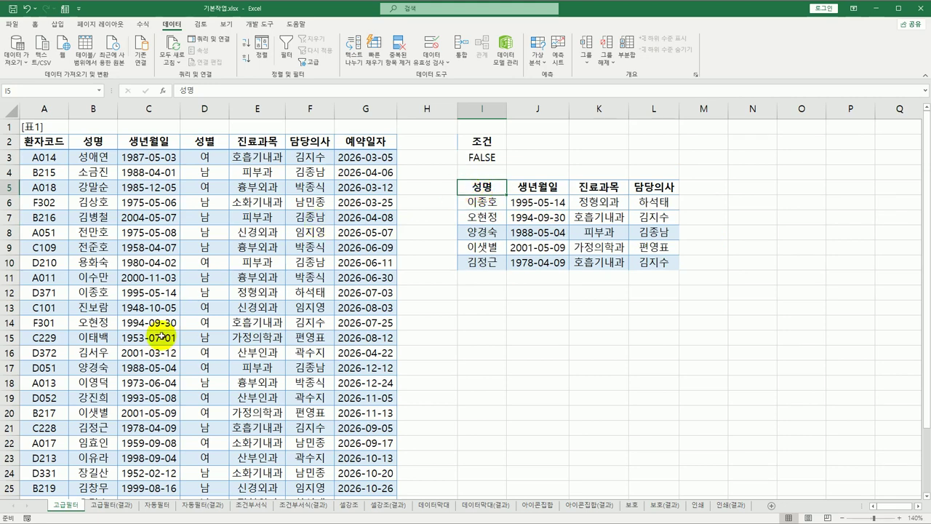
pyautogui.click(109, 506)
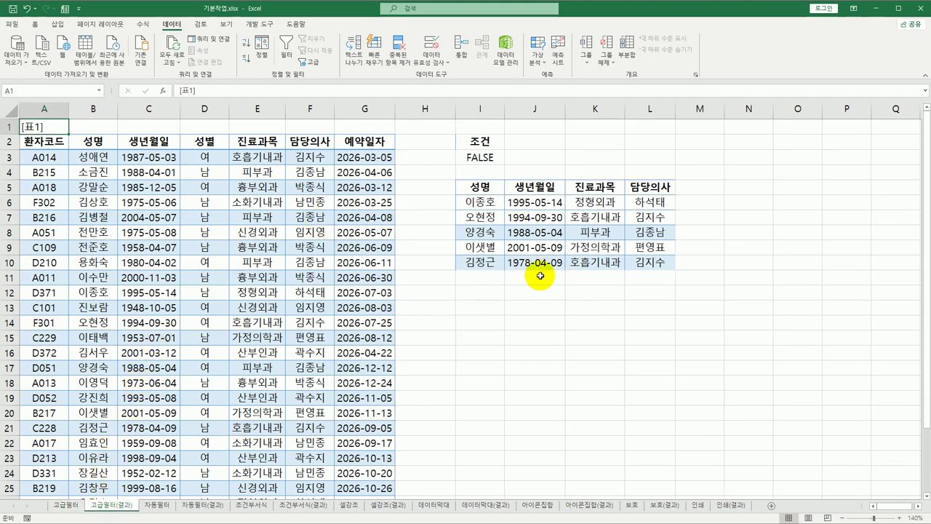
pyautogui.moveTo(482, 203); pyautogui.dragTo(488, 256)
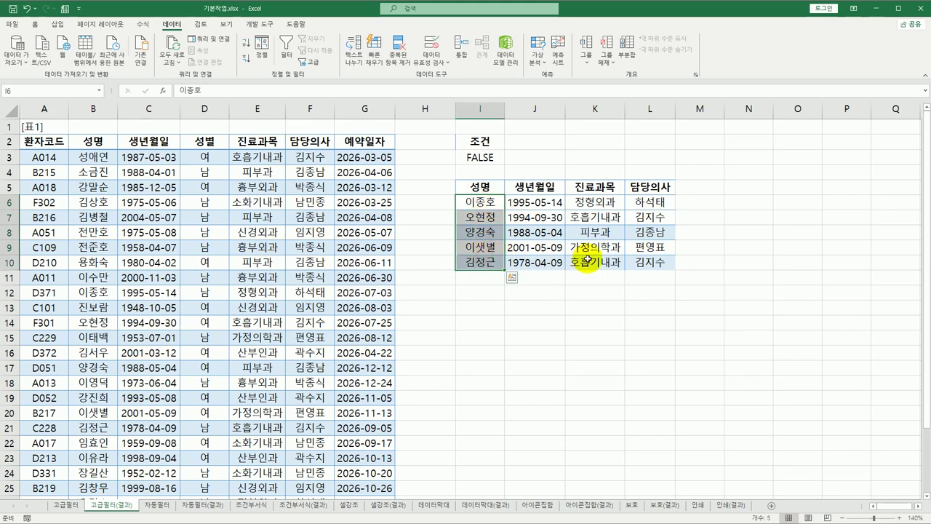
pyautogui.click(631, 261)
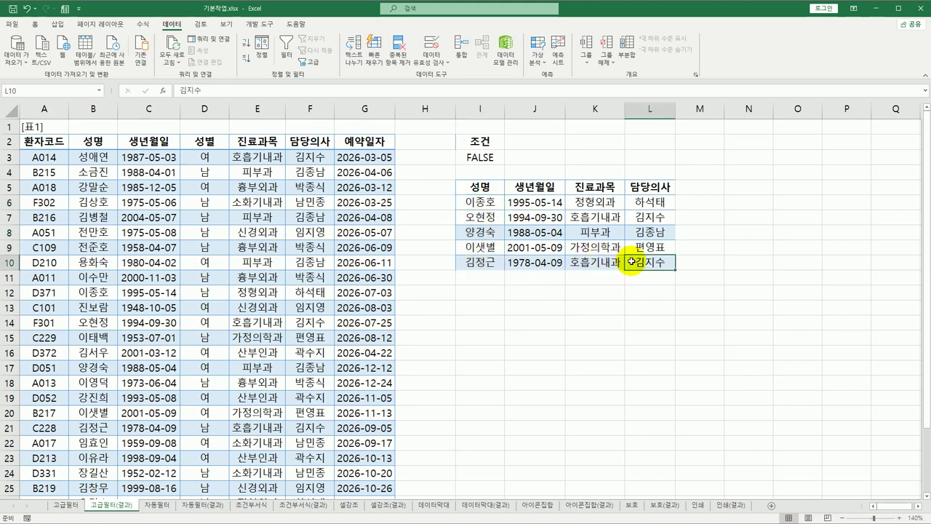